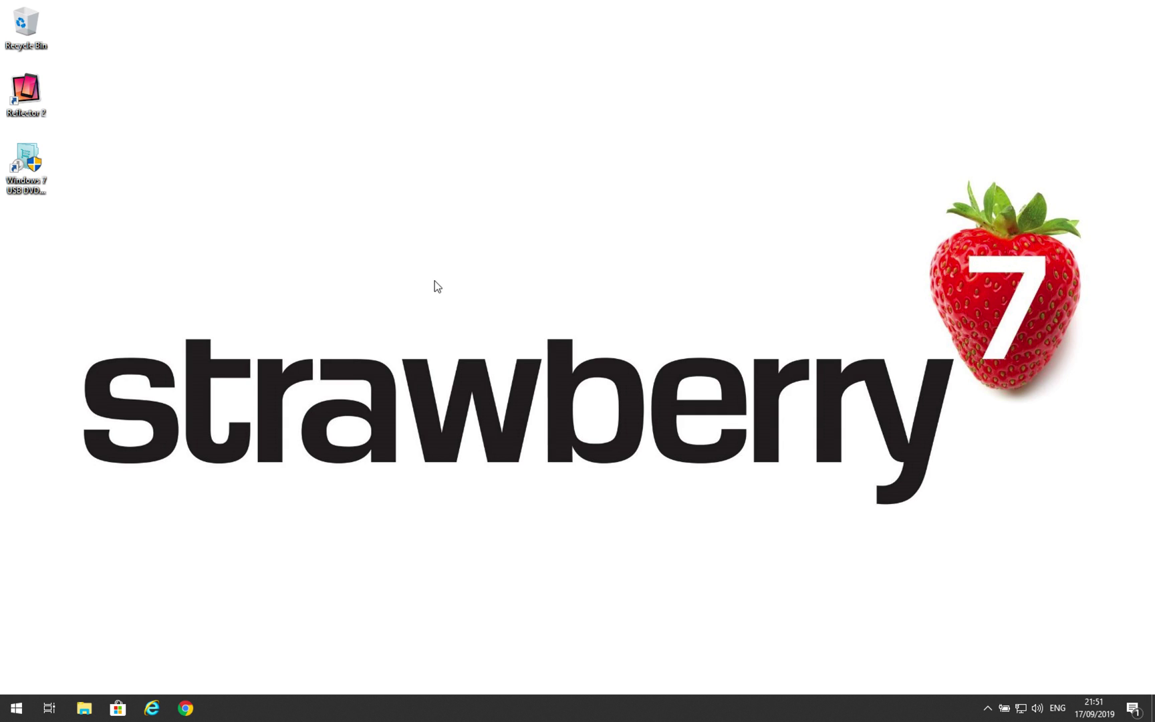
Open Google Chrome and search Google for 'activinspire'.
left_click(186, 708)
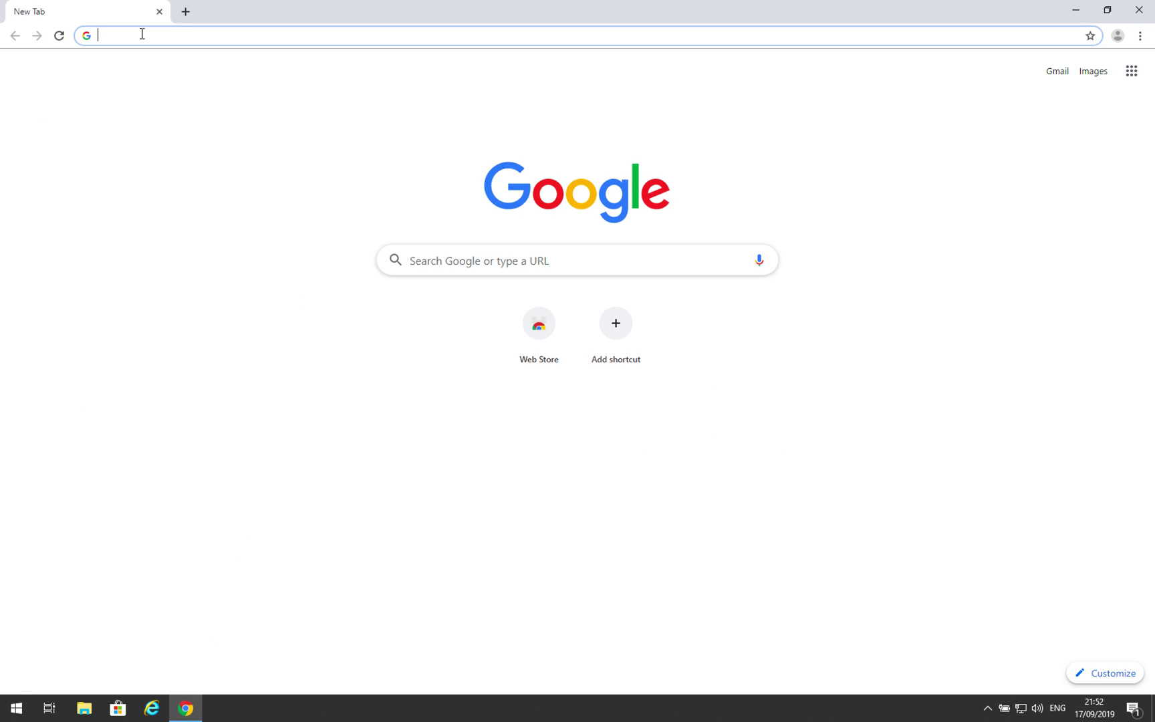
type("acti")
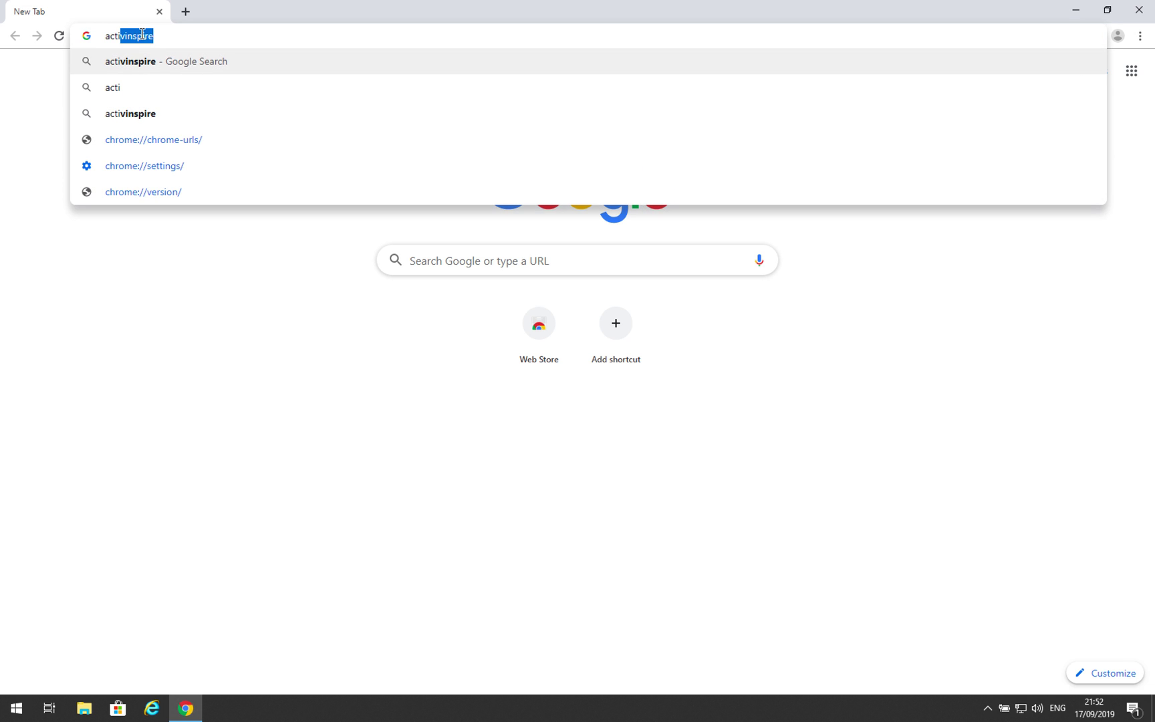
type("vinspi")
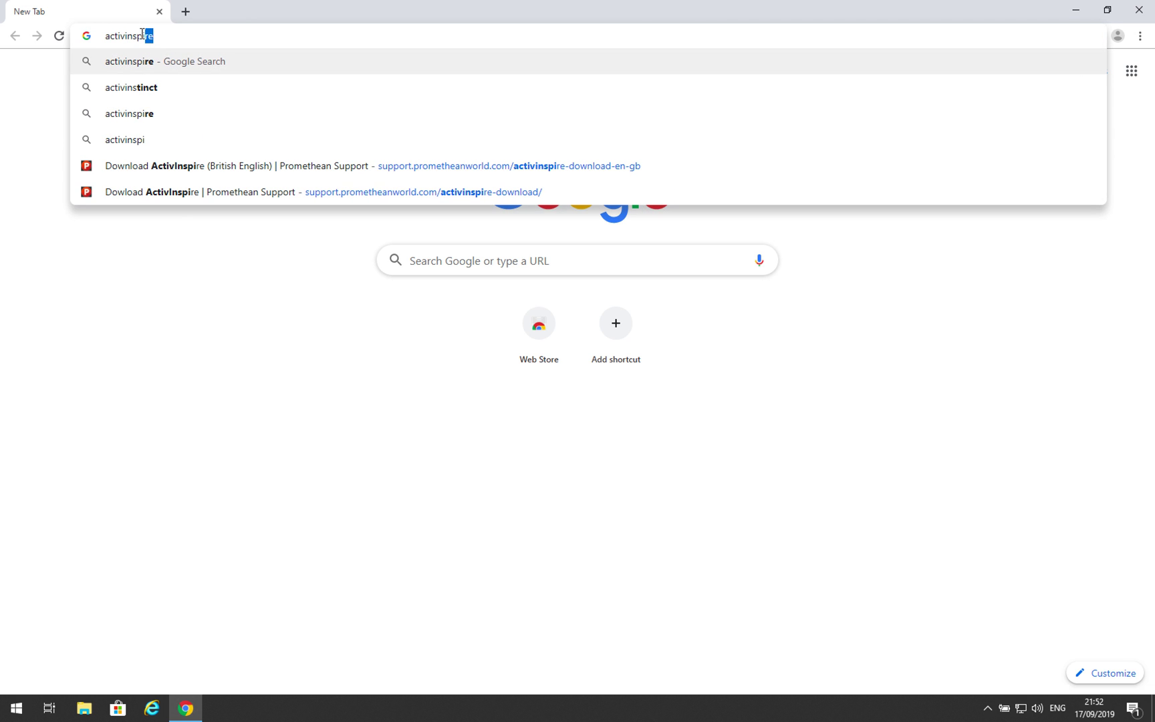
type("re")
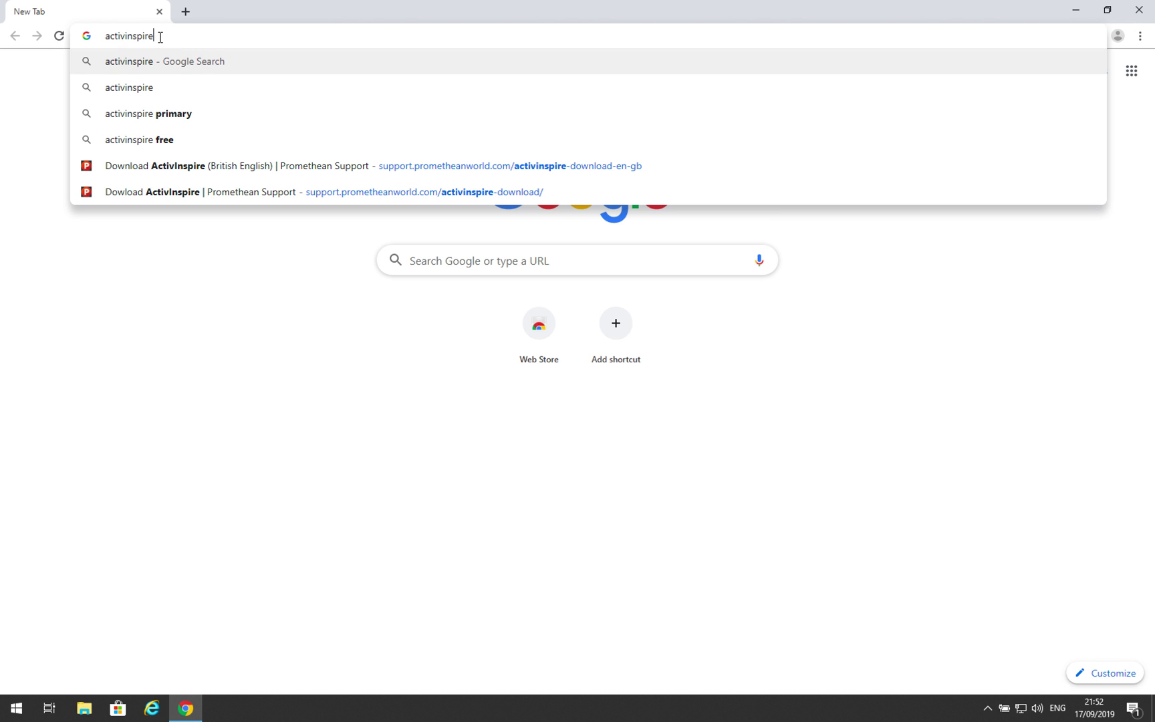
key("Return")
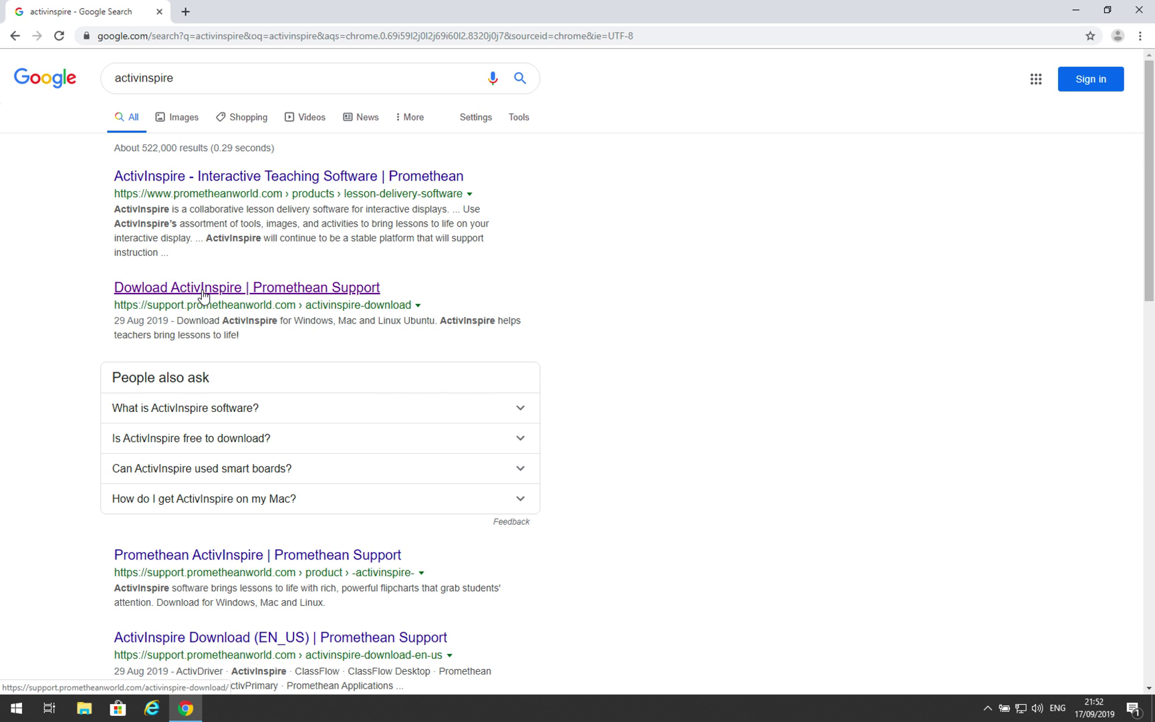
Request the British English Windows download of ActivInspire, completing the details form and submitting it.
left_click(204, 293)
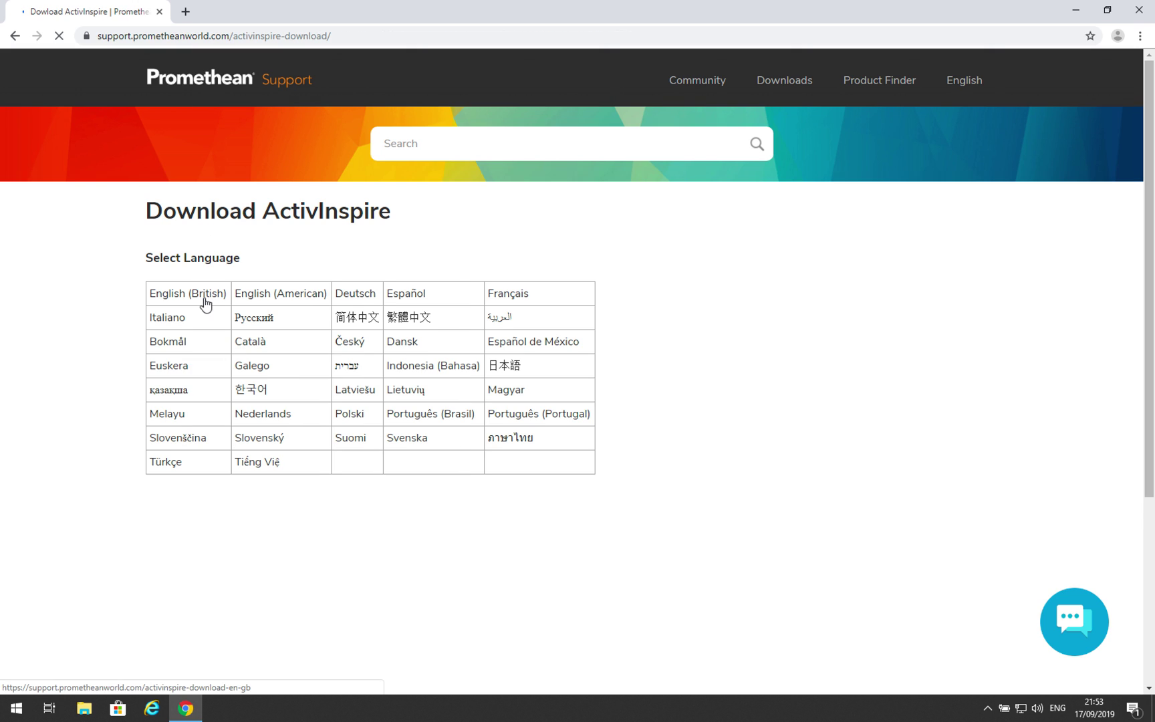
left_click(202, 298)
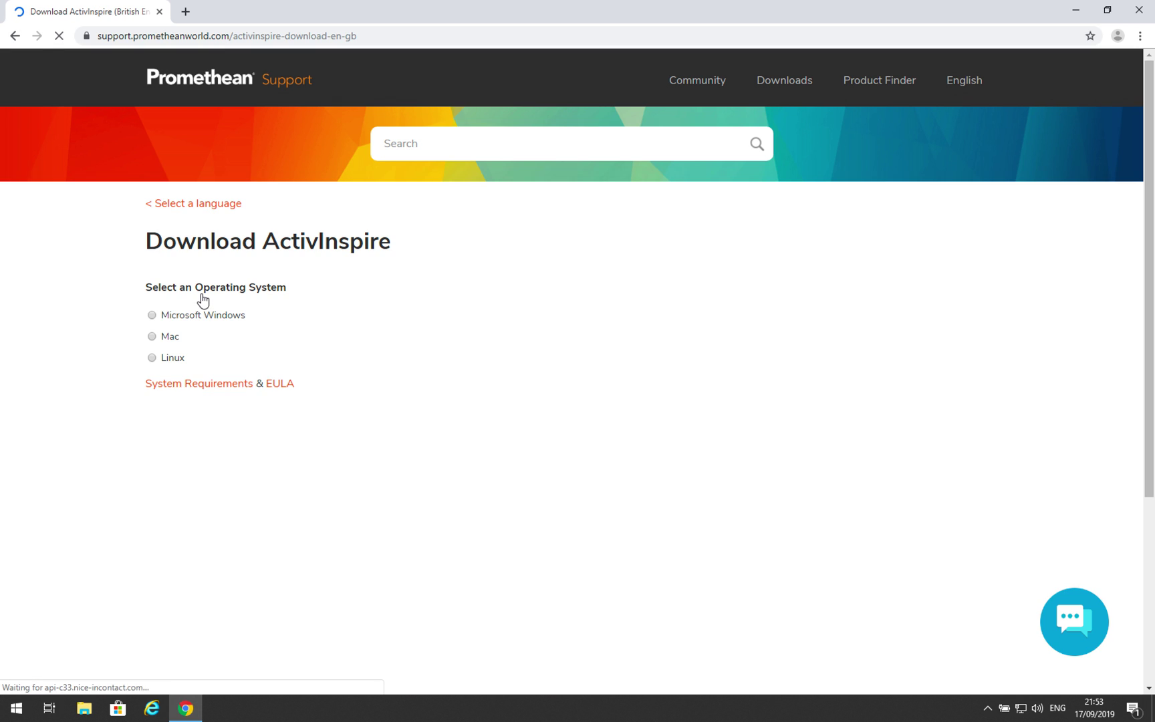
left_click(152, 315)
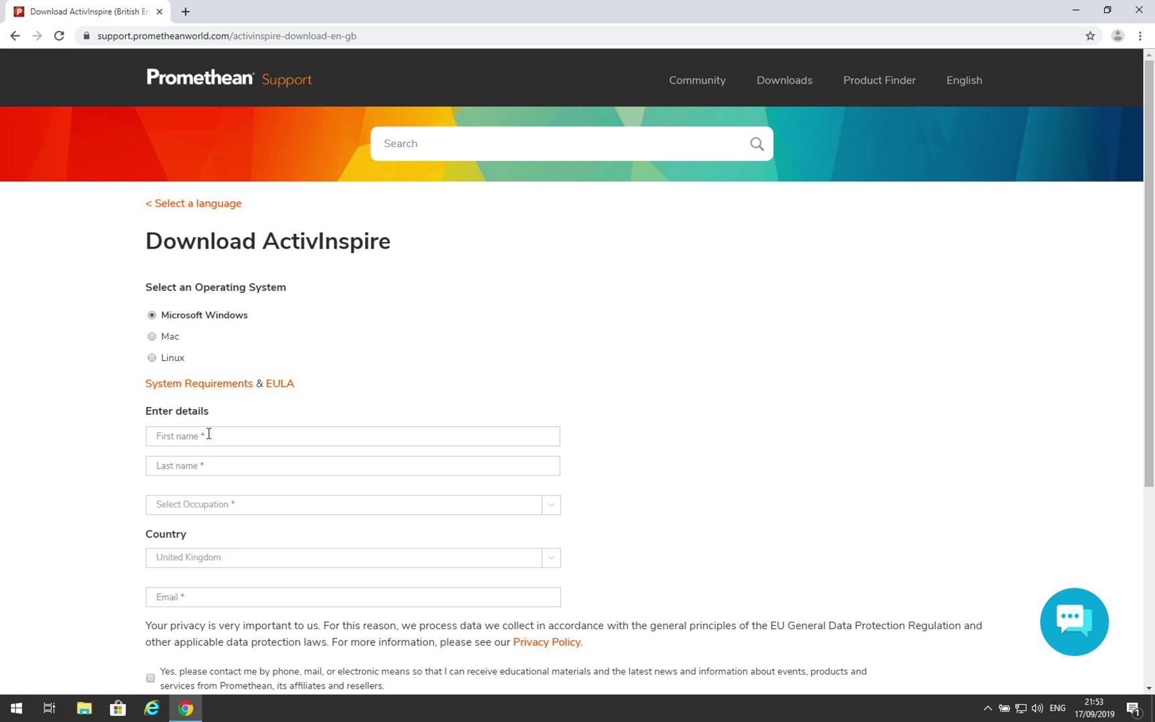
scroll(208, 434, "down", 2)
left_click(180, 299)
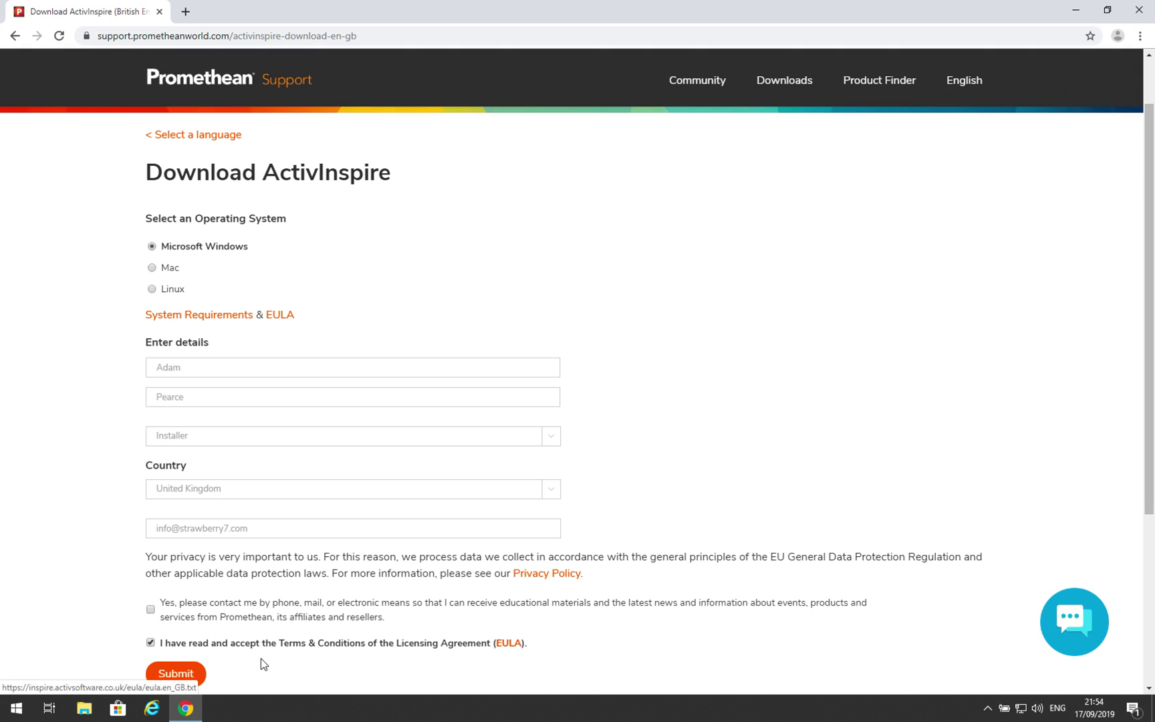
left_click(188, 677)
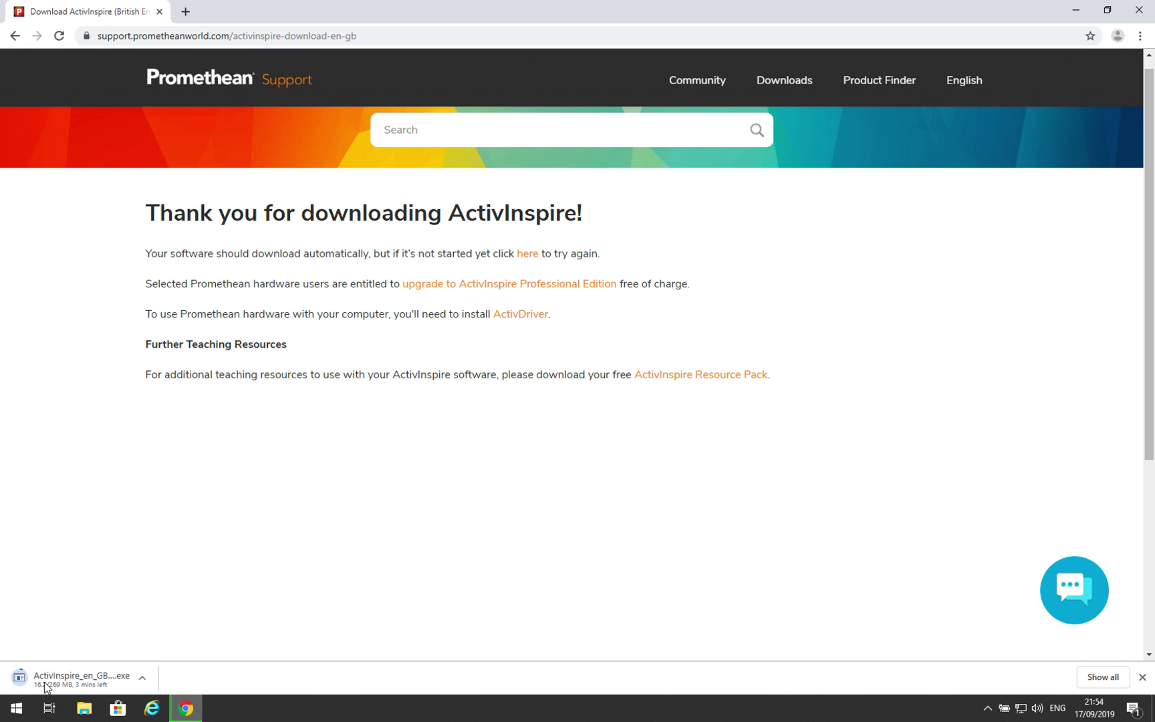
Check the options menu of the running ActivInspire_en_GB_windows.exe download.
left_click(143, 678)
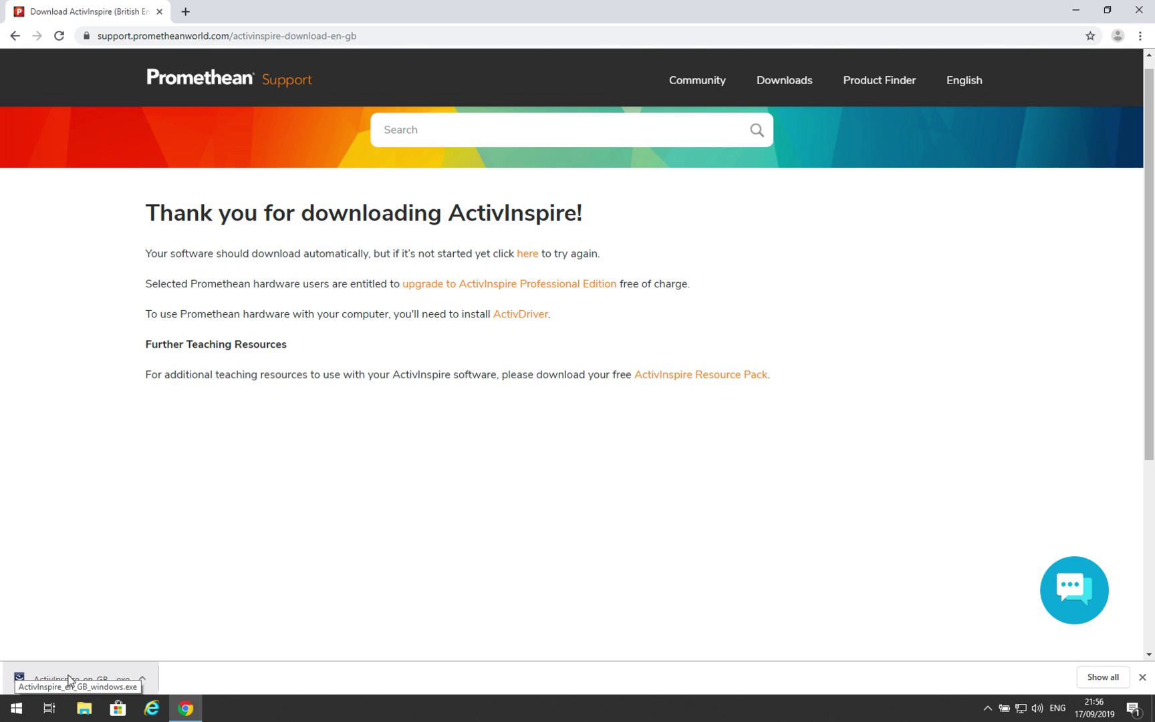
Run the installer as a Full Install with default folders, accept the licence, and install.
left_click(69, 678)
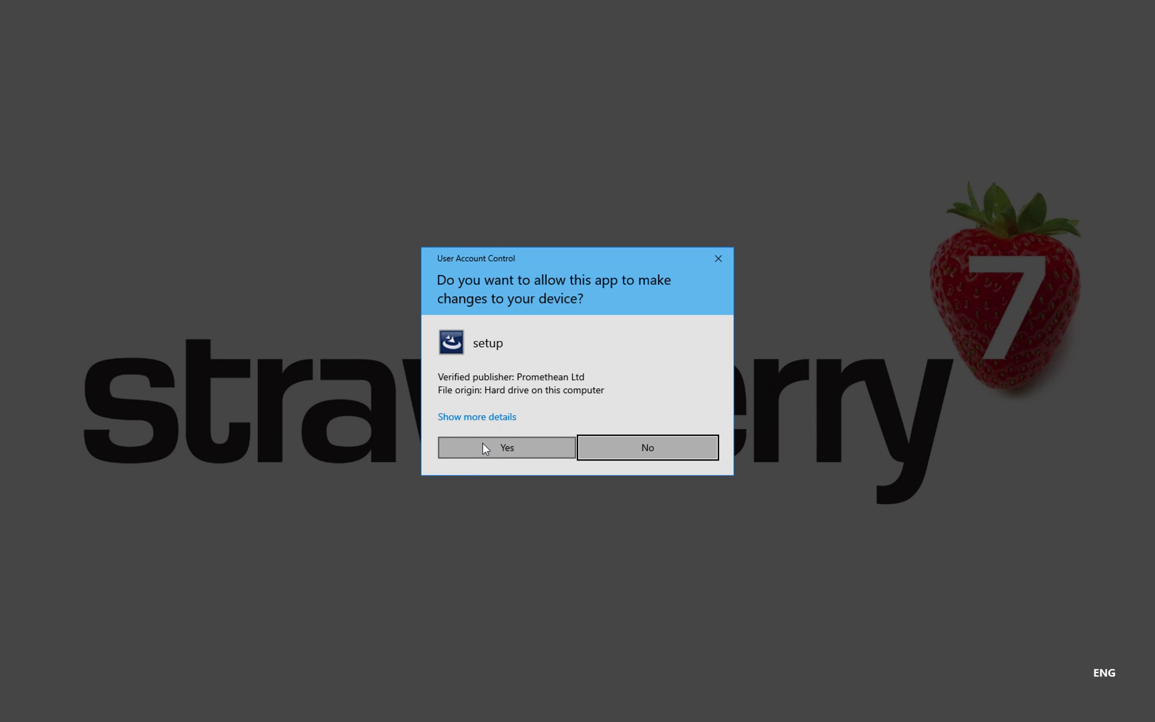
left_click(483, 444)
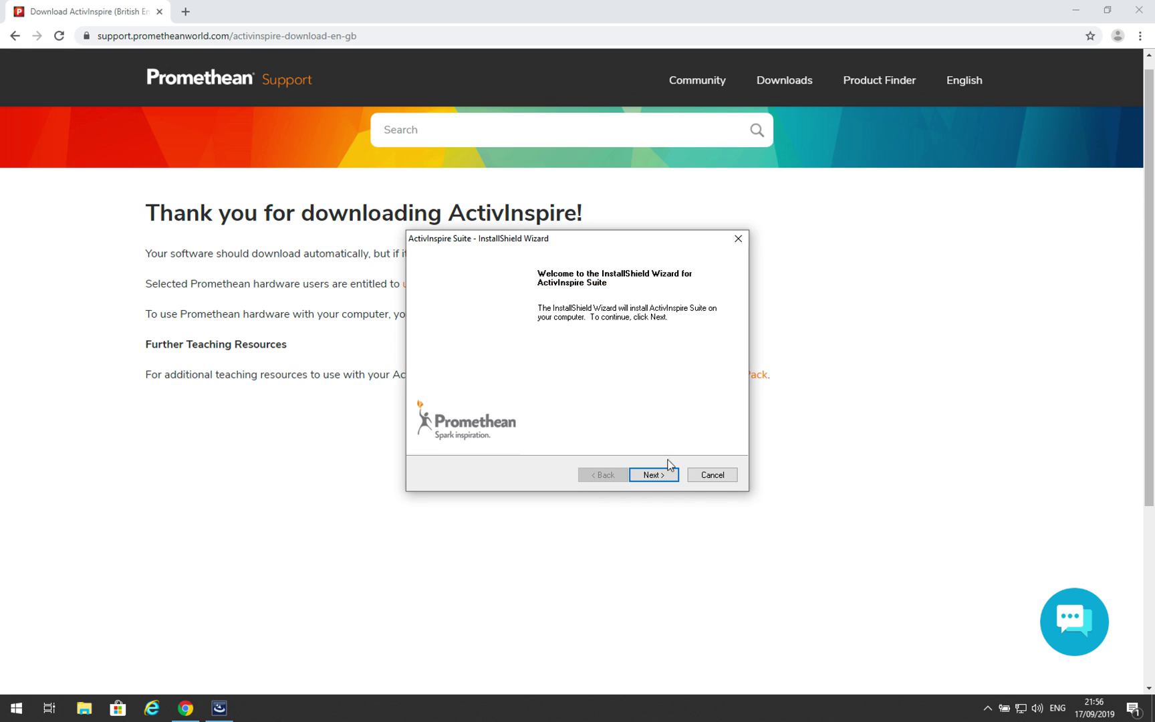
left_click(654, 475)
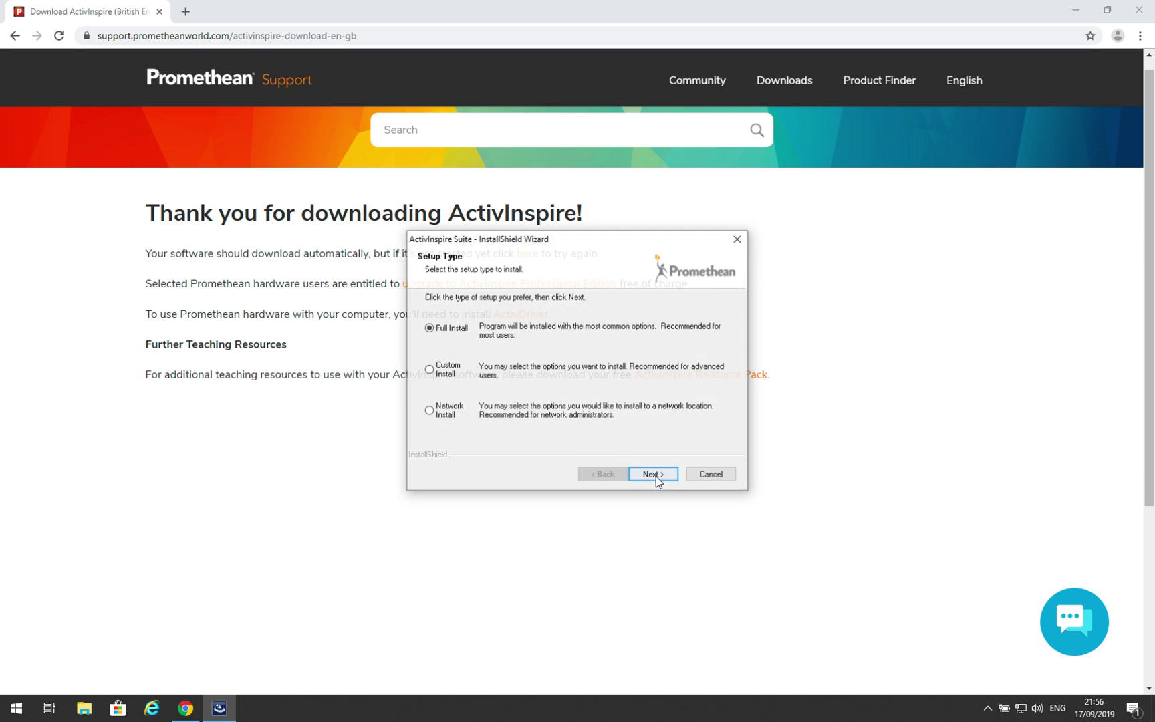
left_click(655, 474)
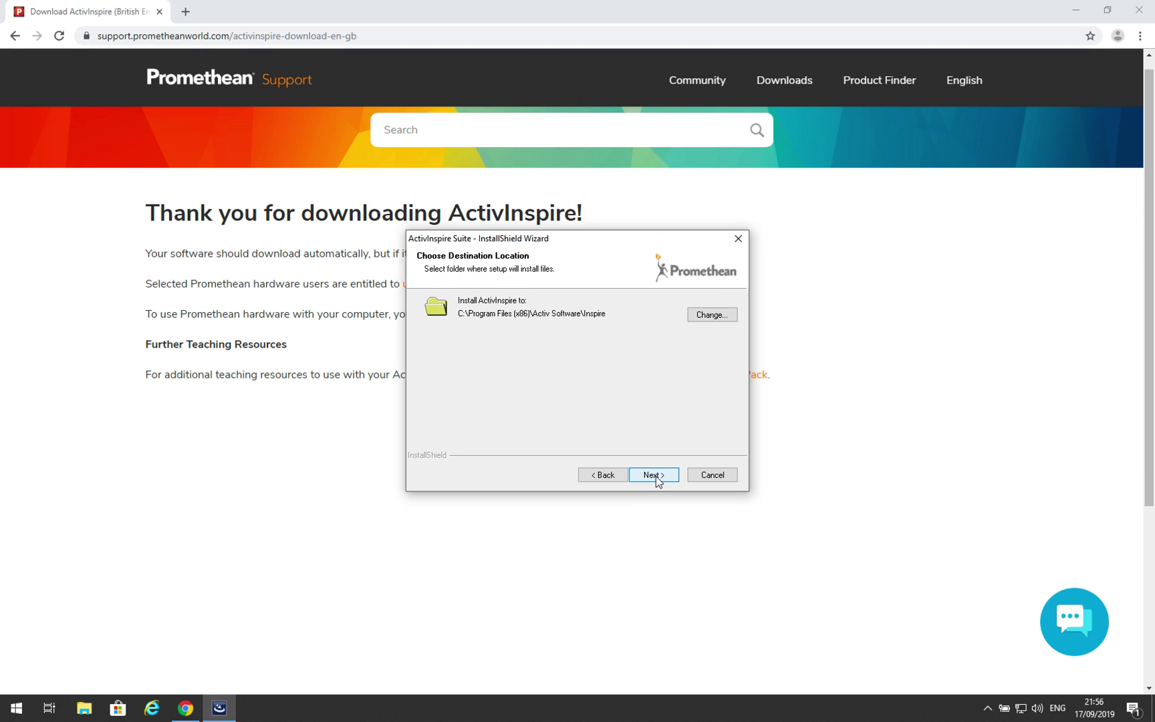
left_click(654, 475)
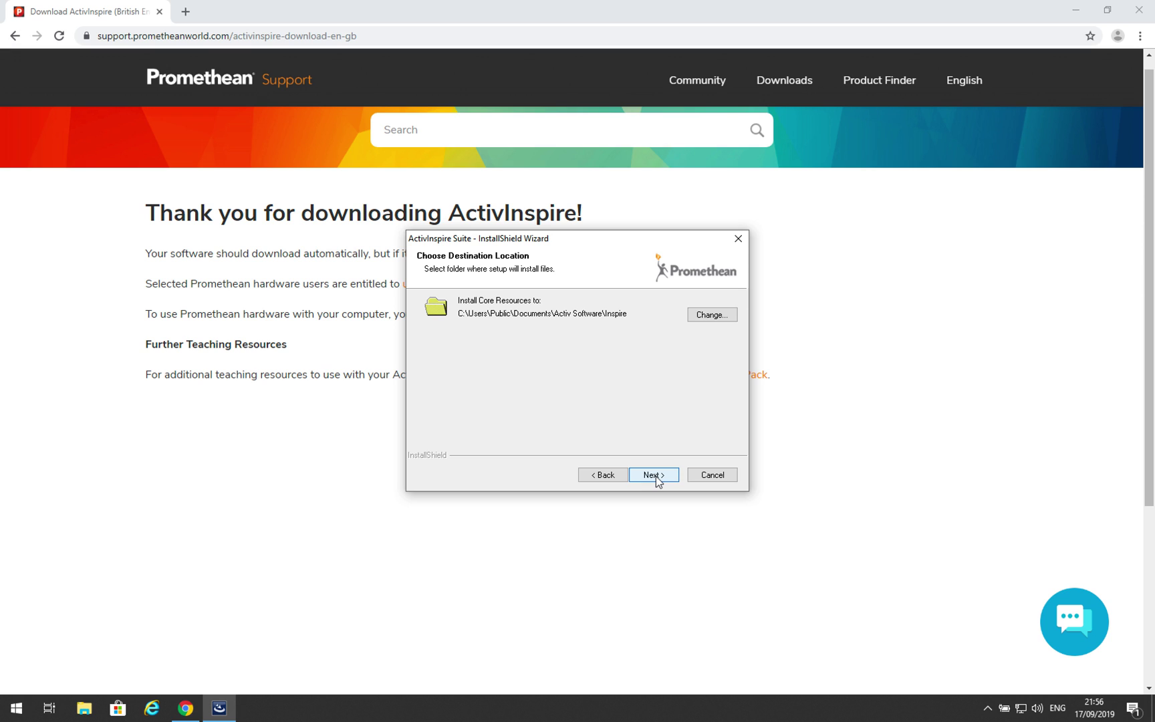
left_click(656, 475)
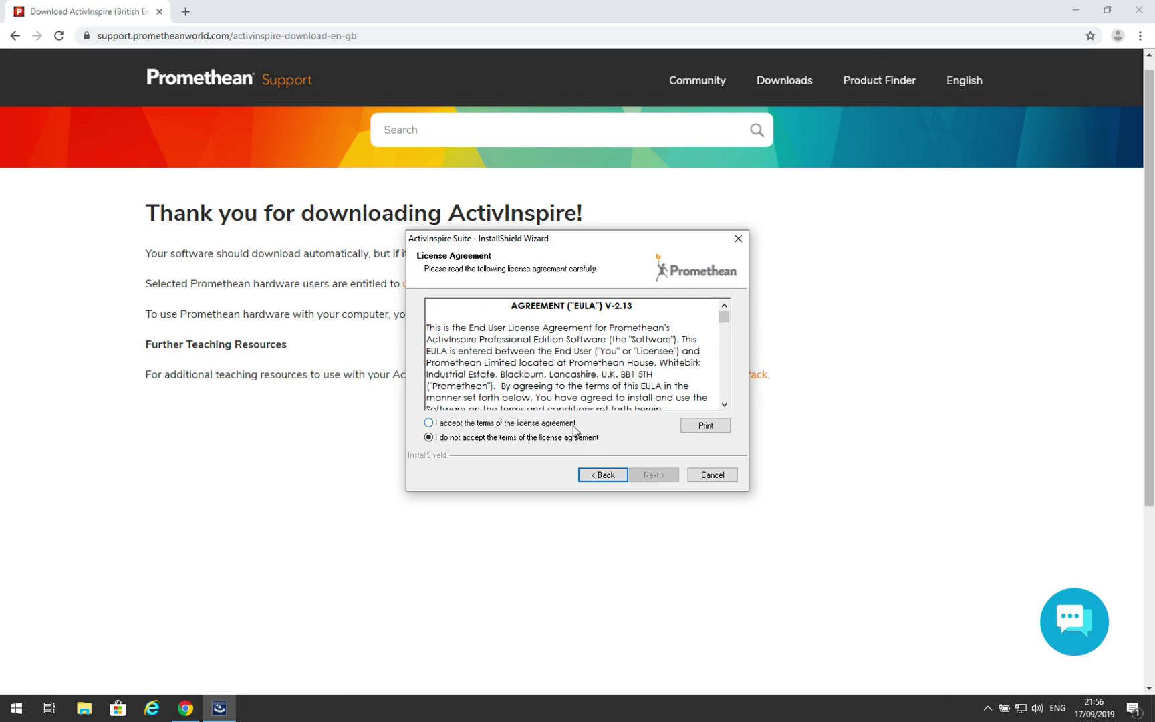
left_click(573, 424)
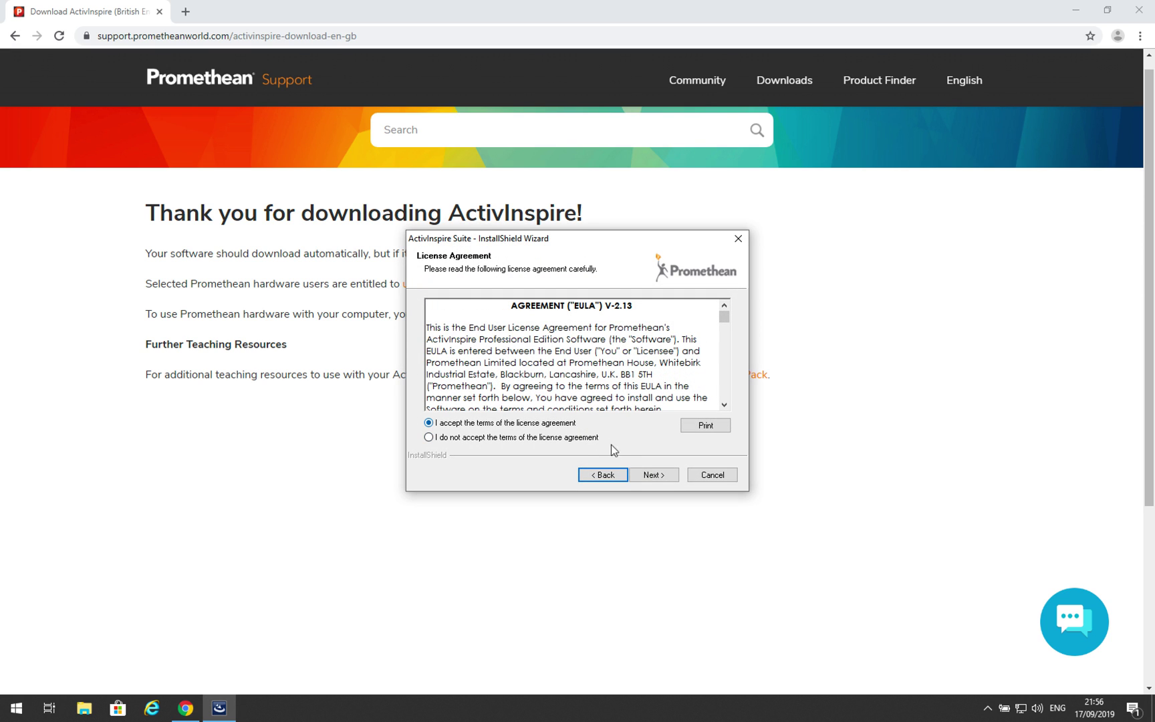
left_click(654, 475)
left_click(653, 475)
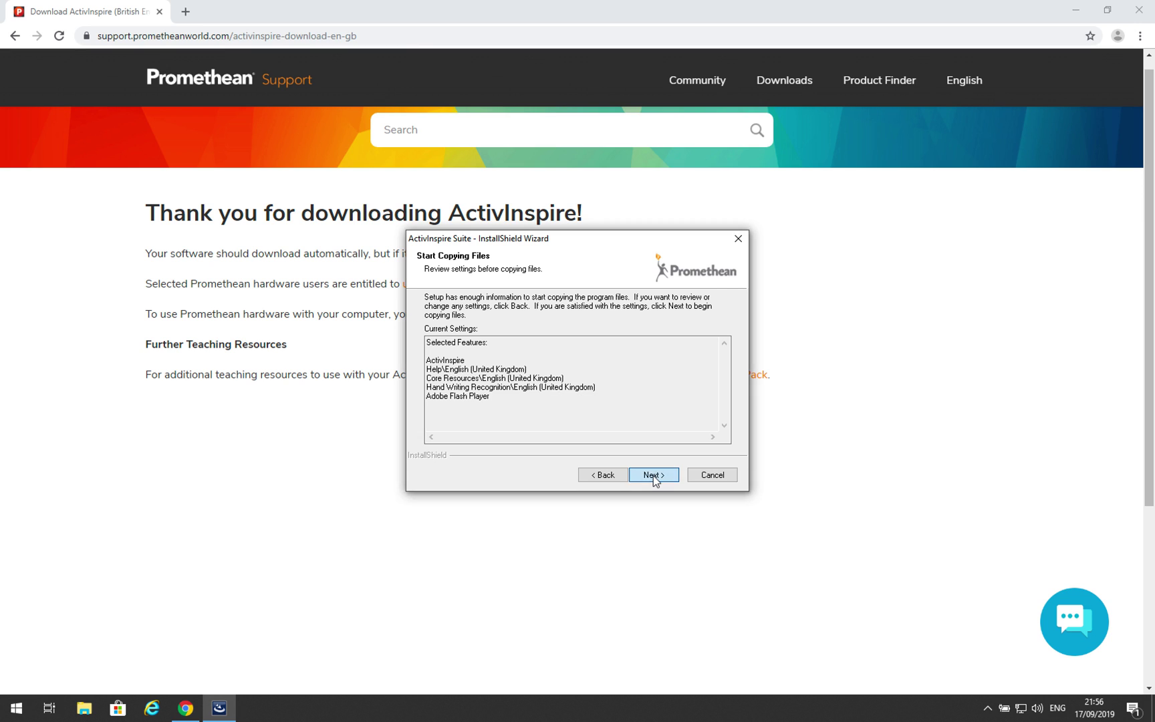
left_click(653, 475)
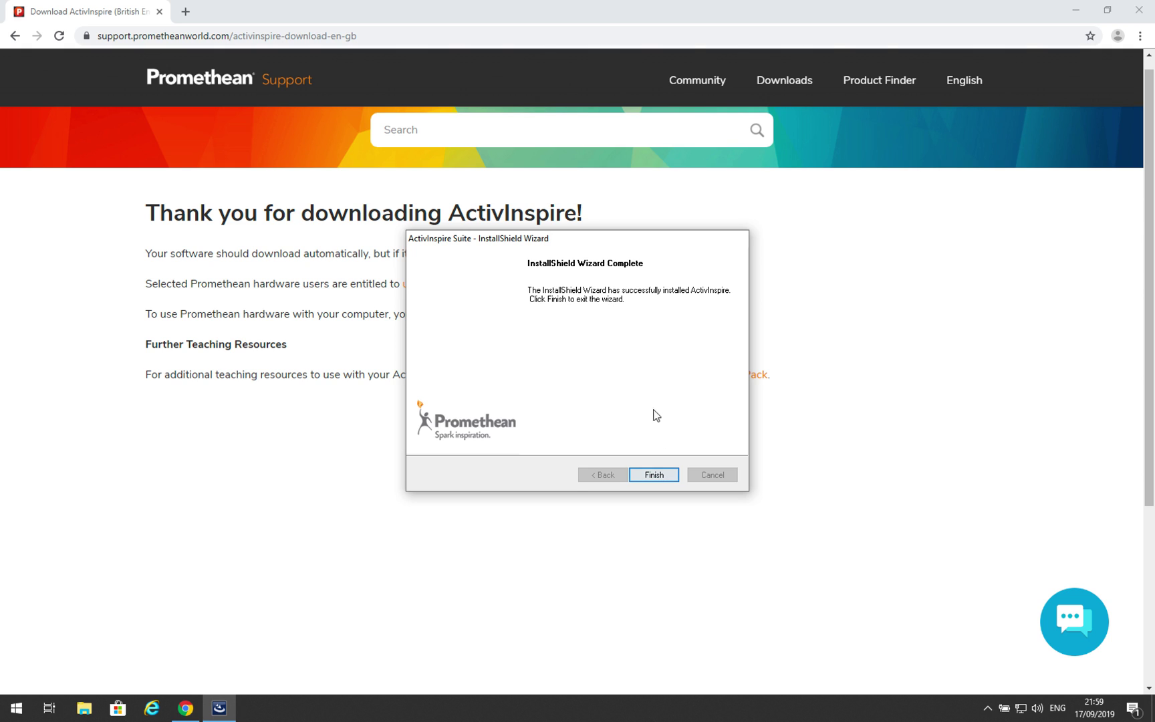
Finish and close the ActivInspire installer once setup completes.
left_click(653, 478)
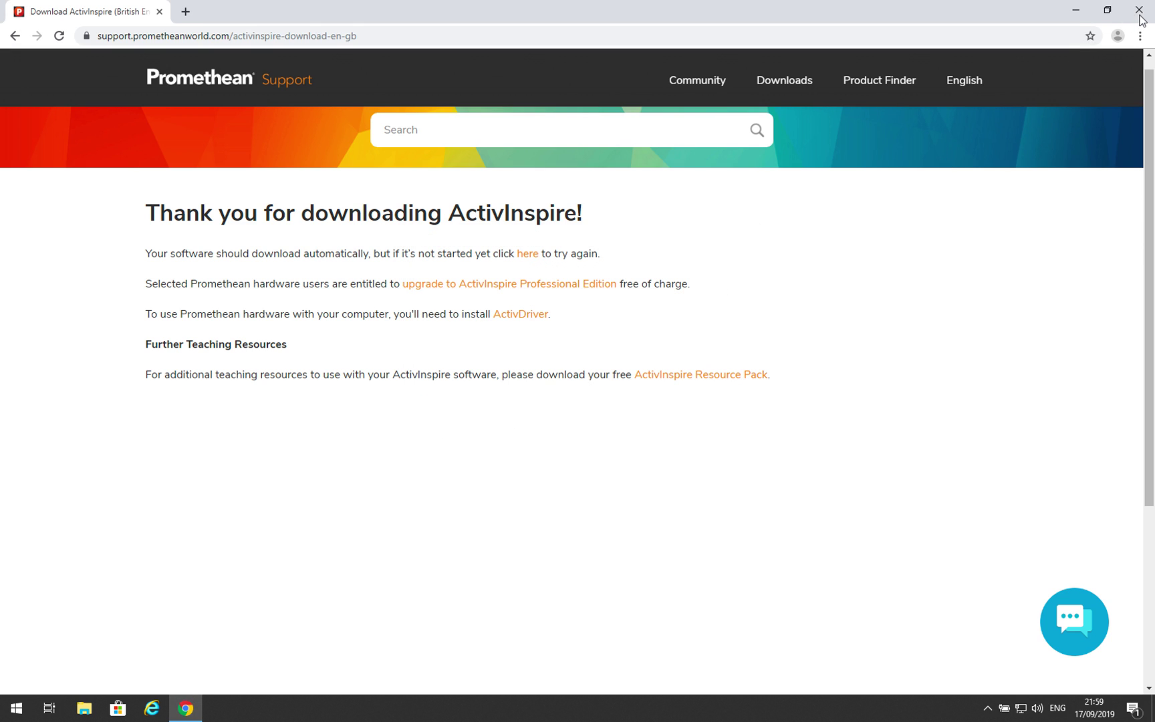
Show the desktop and launch ActivInspire from its desktop shortcut.
key("super+d")
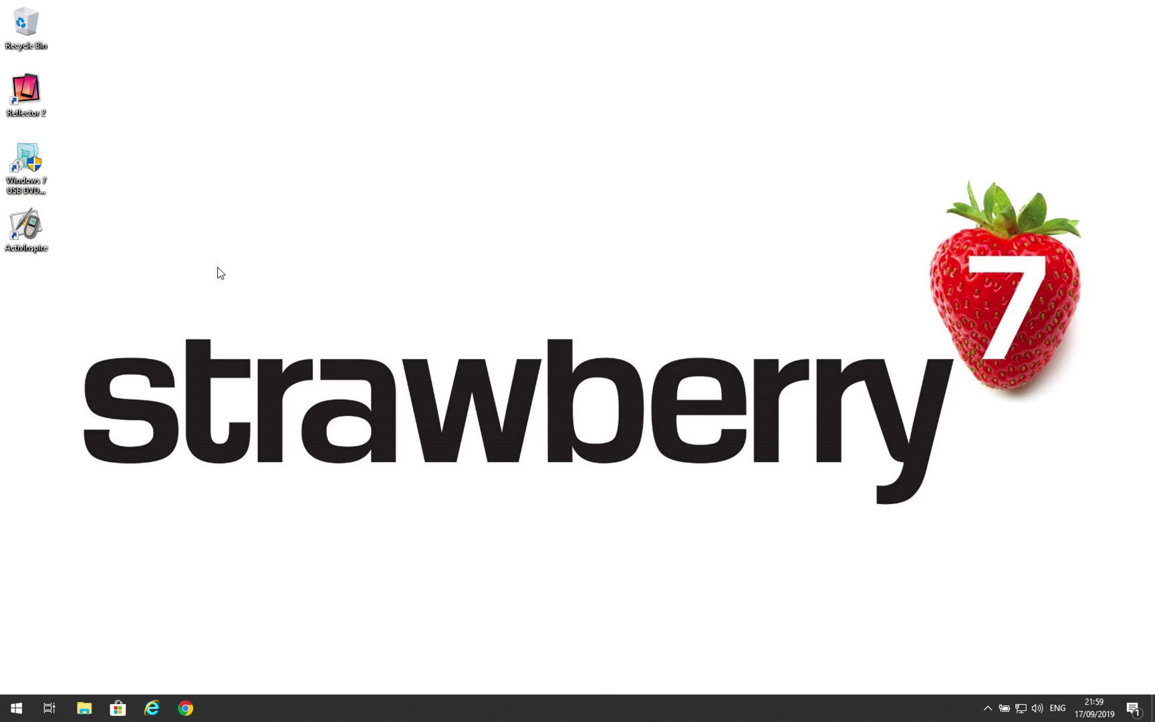
left_click(37, 233)
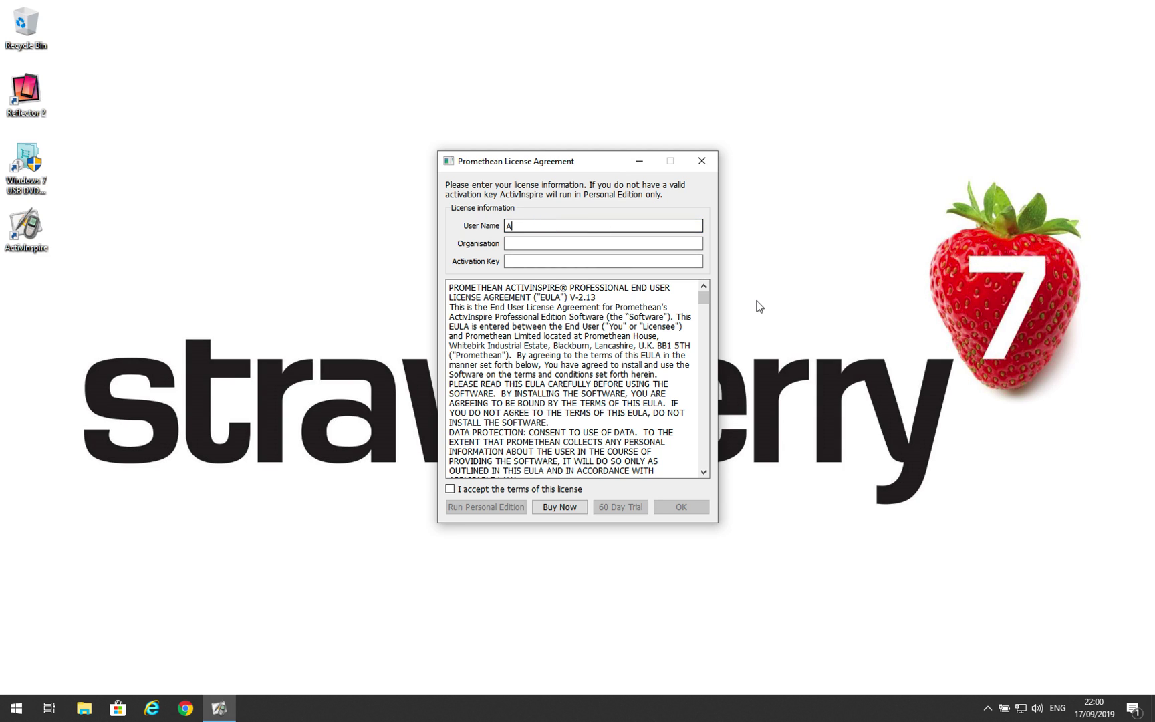
Enter the user name and organisation, leave the activation key blank, and accept the licence.
key("Tab")
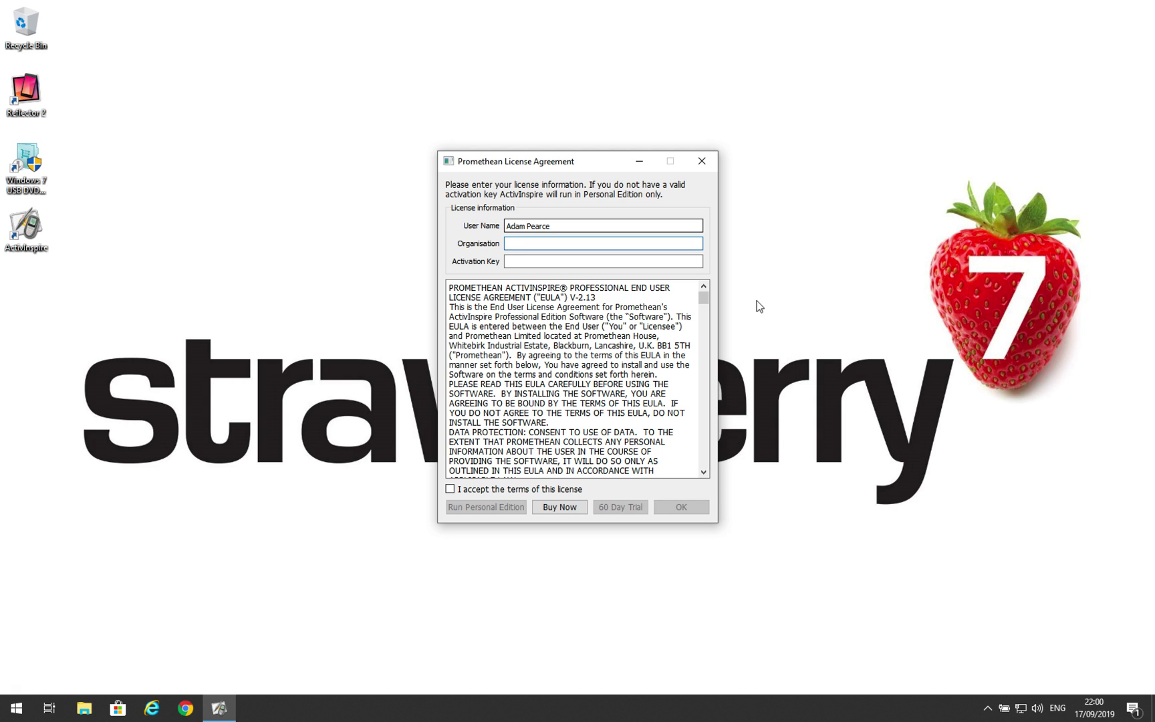
type("Strawberry7")
left_click(516, 261)
left_click(600, 260)
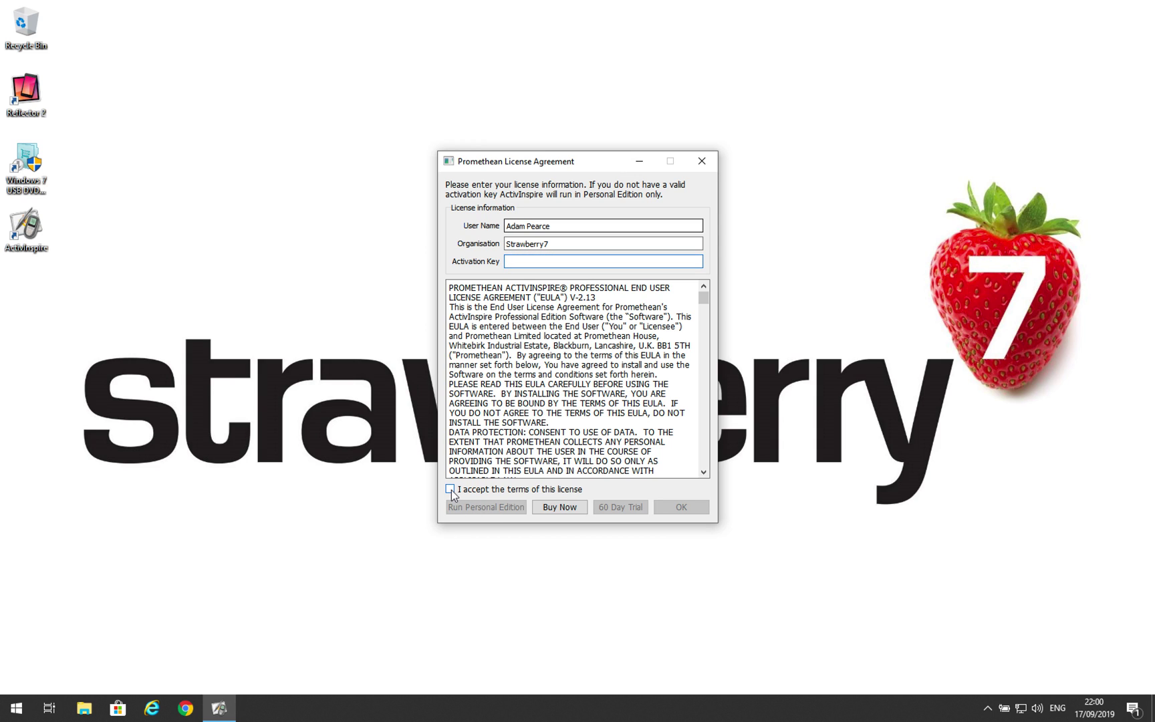
left_click(451, 490)
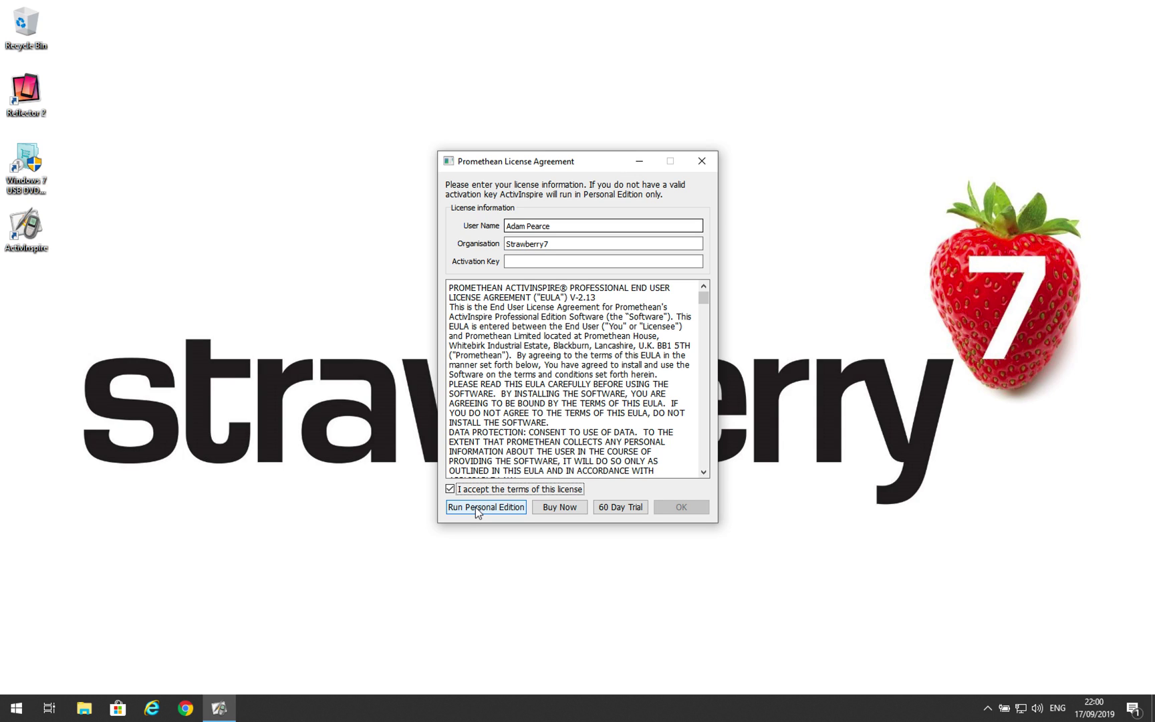
left_click(533, 260)
Run the Personal Edition and choose Promethean ActivPrimary as the familiar look.
left_click(486, 508)
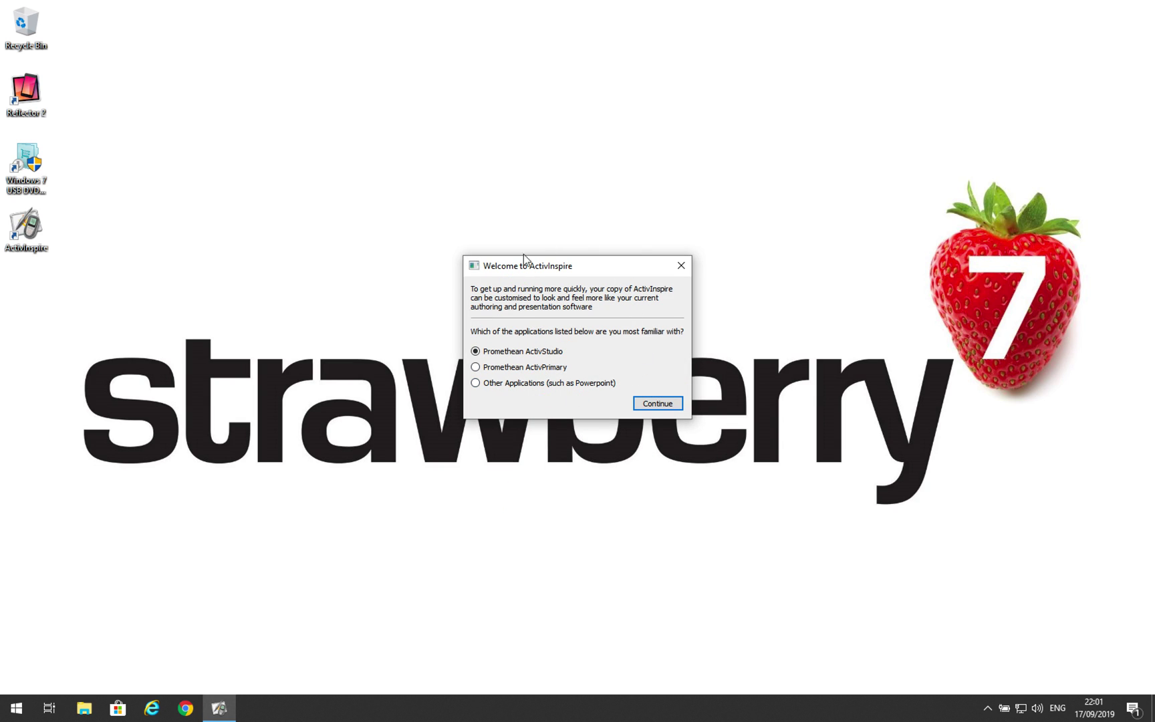
left_click(477, 369)
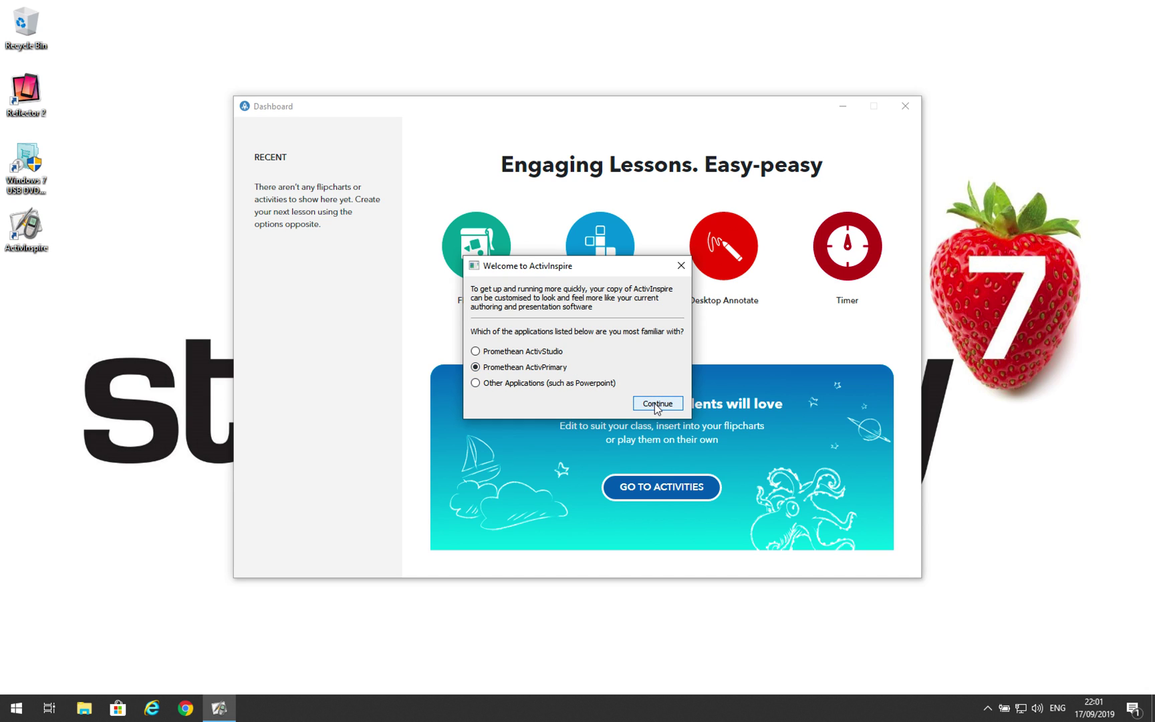
left_click(657, 404)
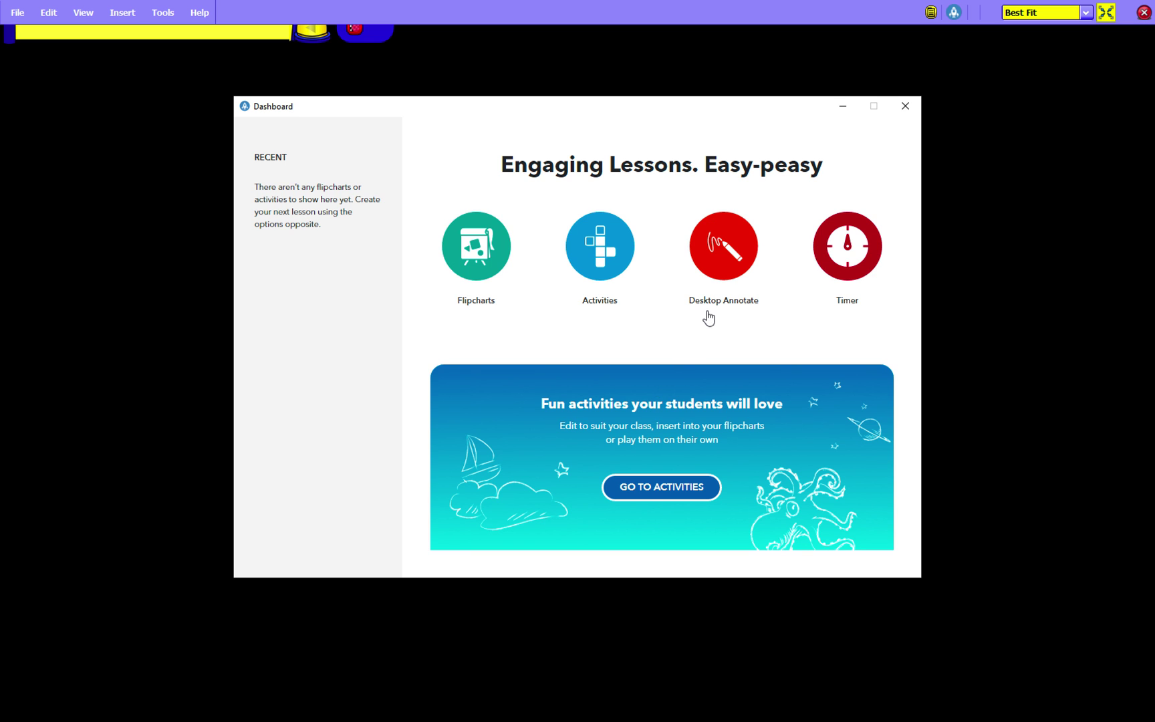
Close the Dashboard window to show the black flipchart canvas.
left_click(906, 107)
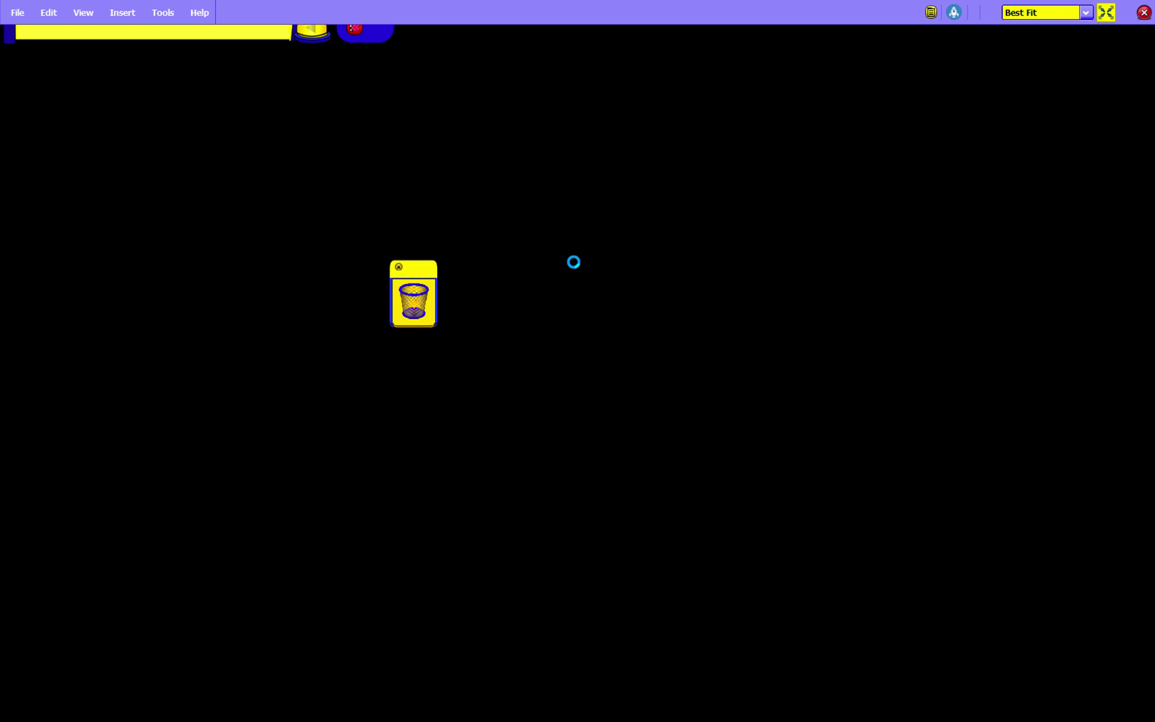